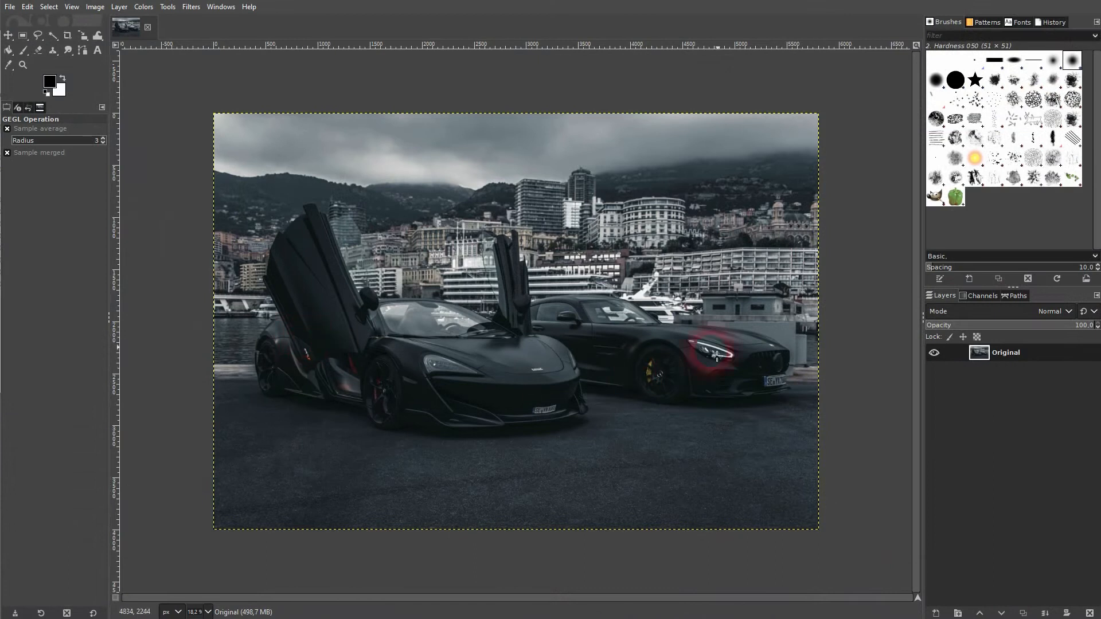
# Step: Create a new layer named Dirt filled with Transparency and keep it active above Original
pyautogui.click(933, 610)
pyautogui.write('Dirt')
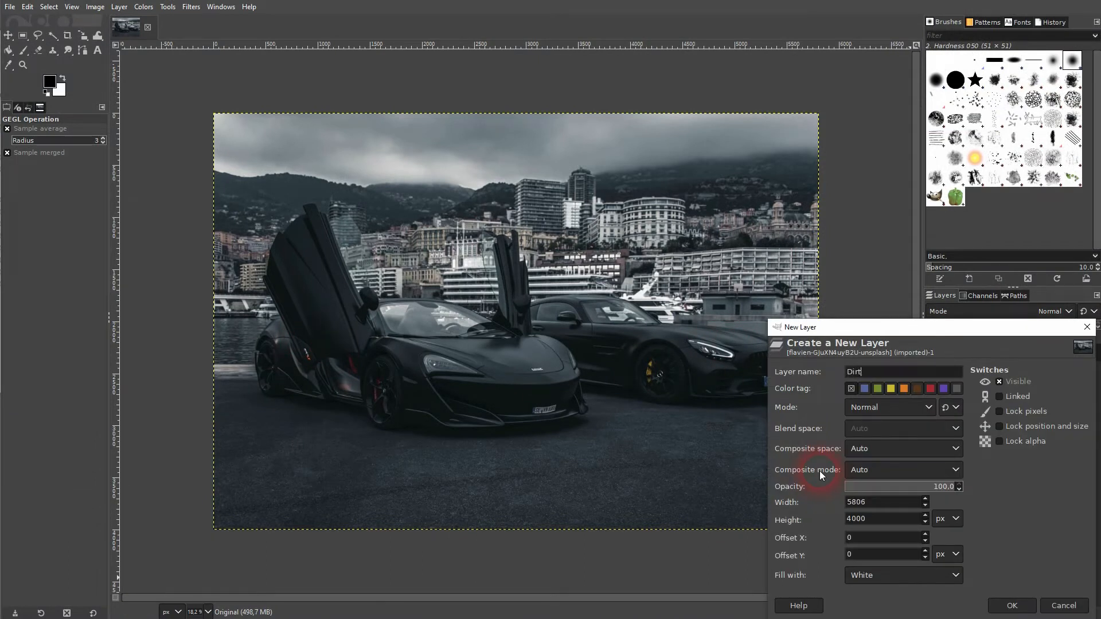
pyautogui.click(899, 579)
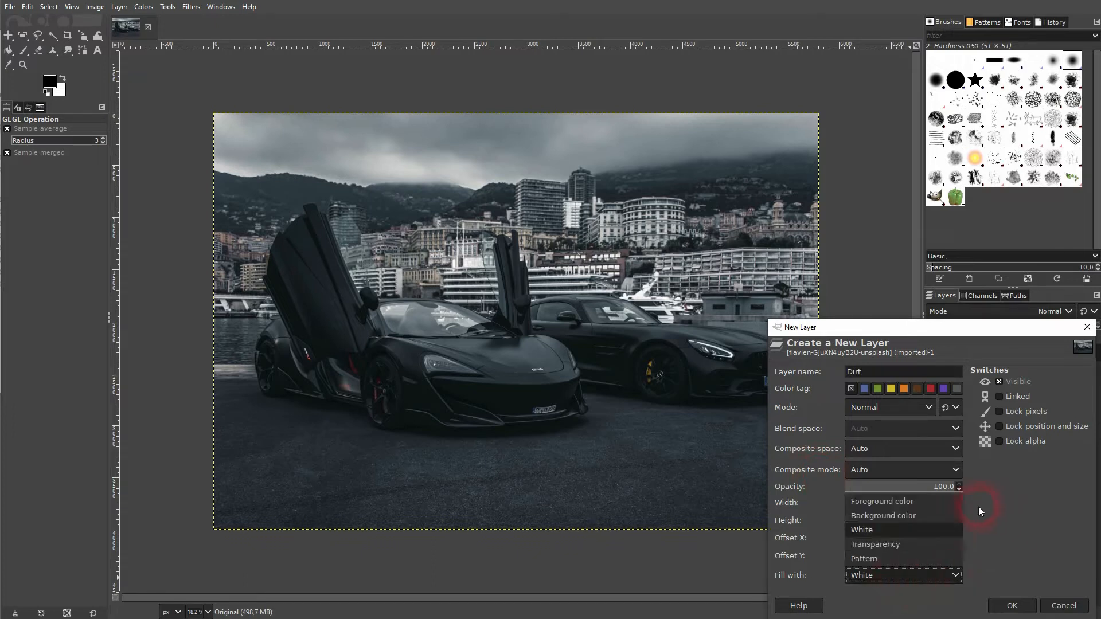
pyautogui.click(909, 545)
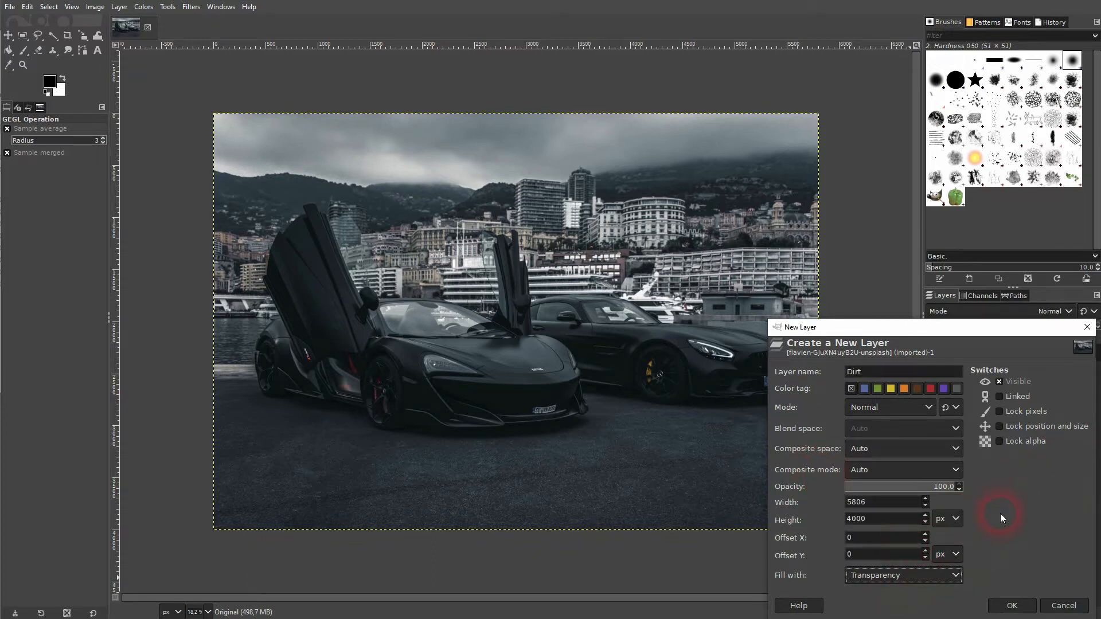
pyautogui.click(1011, 605)
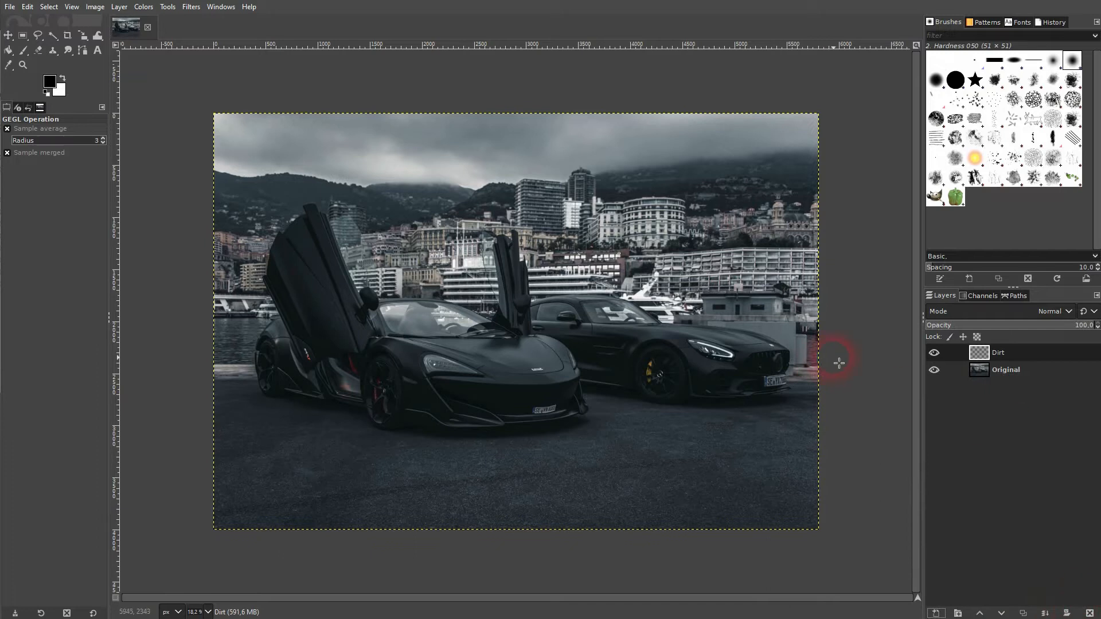
pyautogui.click(1011, 372)
pyautogui.click(1002, 353)
pyautogui.click(191, 7)
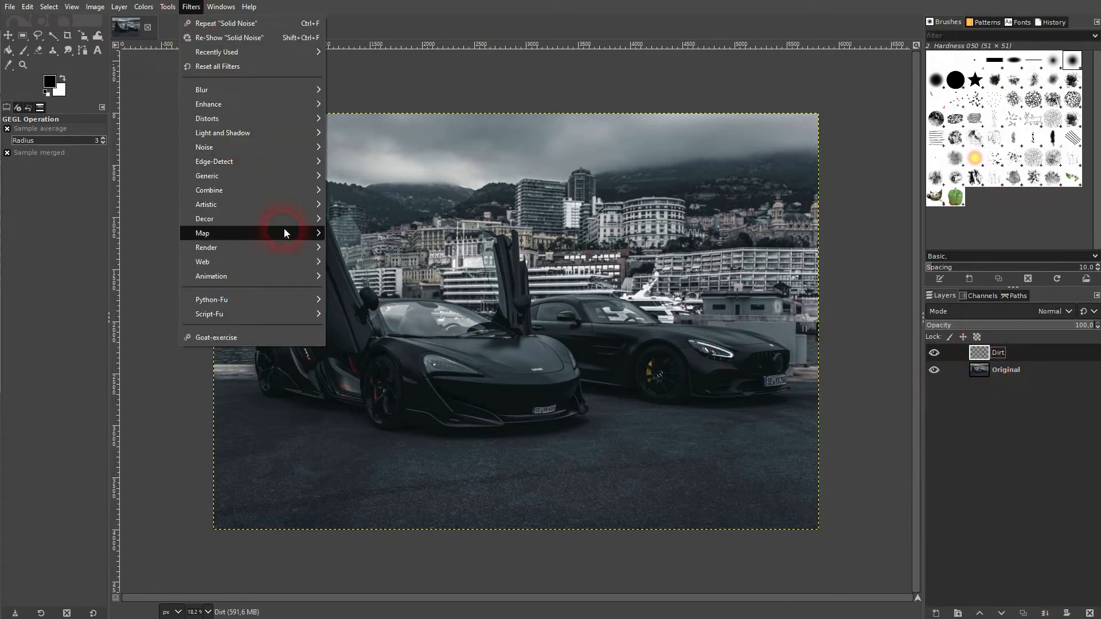
pyautogui.moveTo(350, 262)
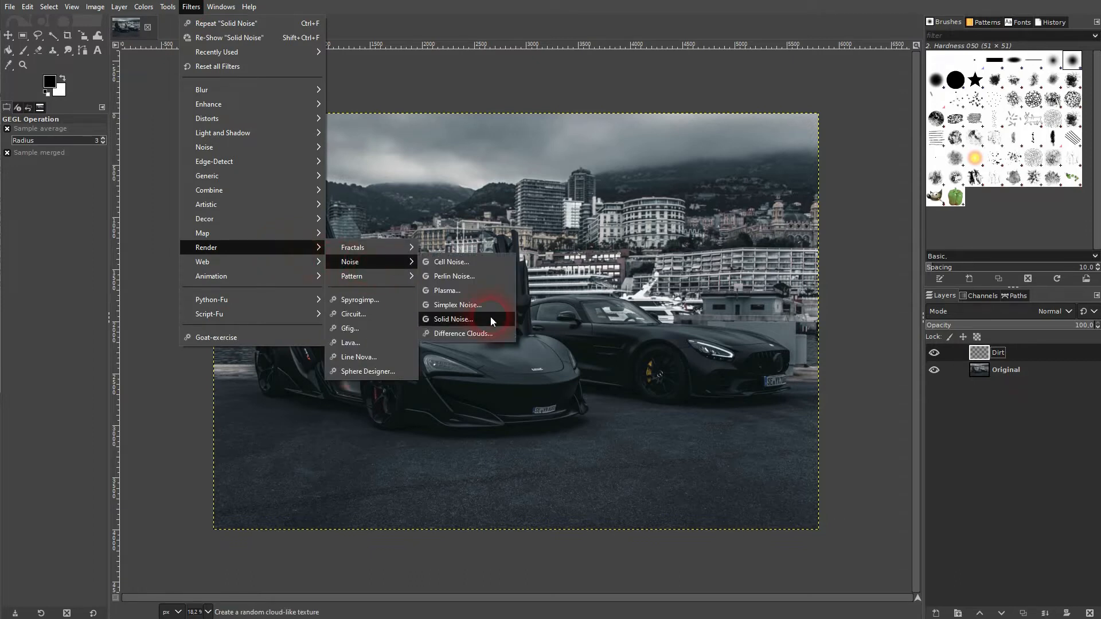
# Step: Start Solid Noise with Preview on and settle the Detail level at 4 after trying other values
pyautogui.click(490, 317)
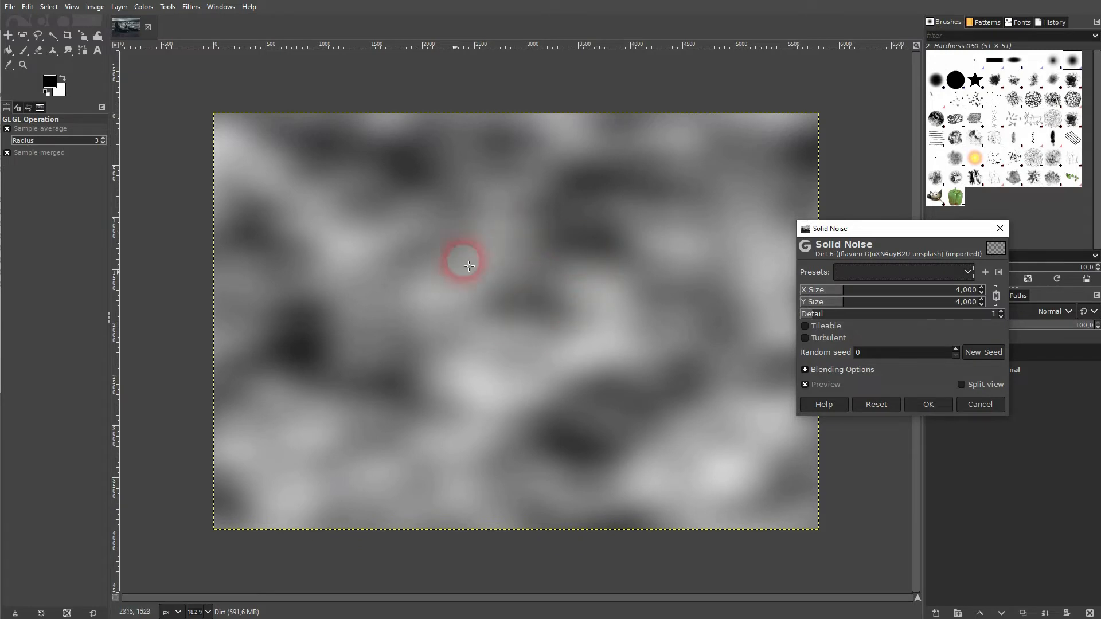
pyautogui.click(816, 387)
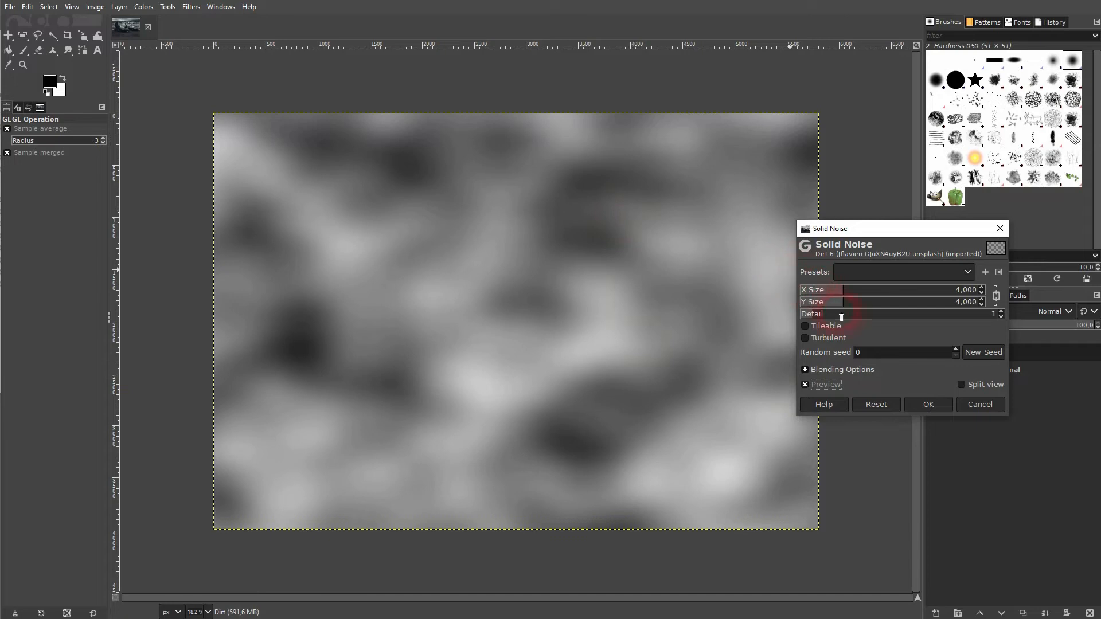
pyautogui.moveTo(841, 314); pyautogui.dragTo(933, 313)
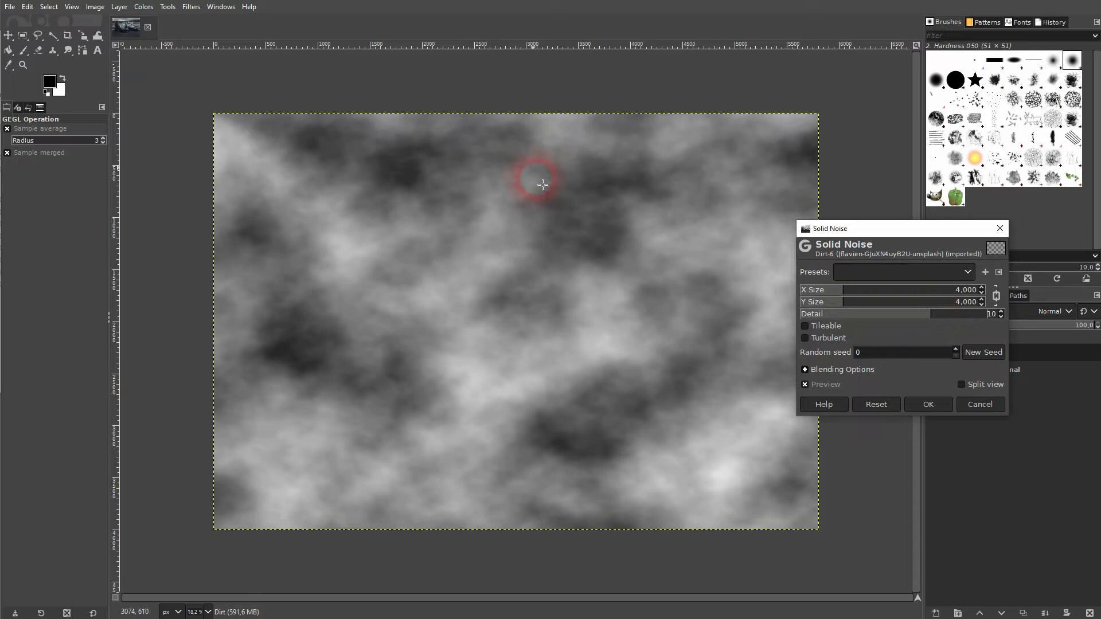
pyautogui.click(855, 315)
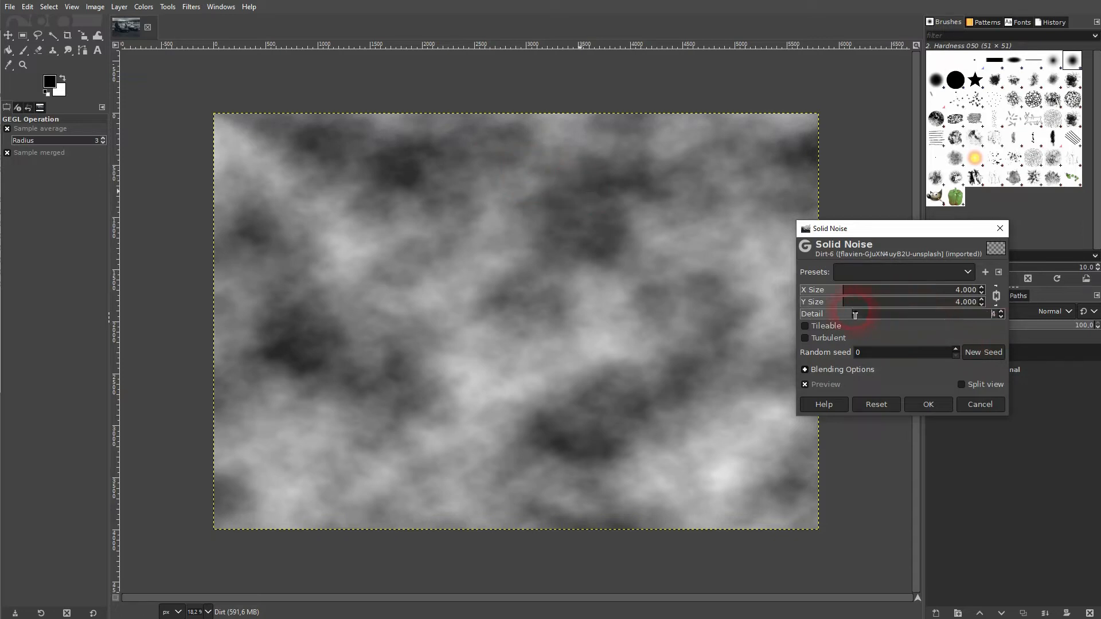
pyautogui.moveTo(851, 315); pyautogui.dragTo(819, 313)
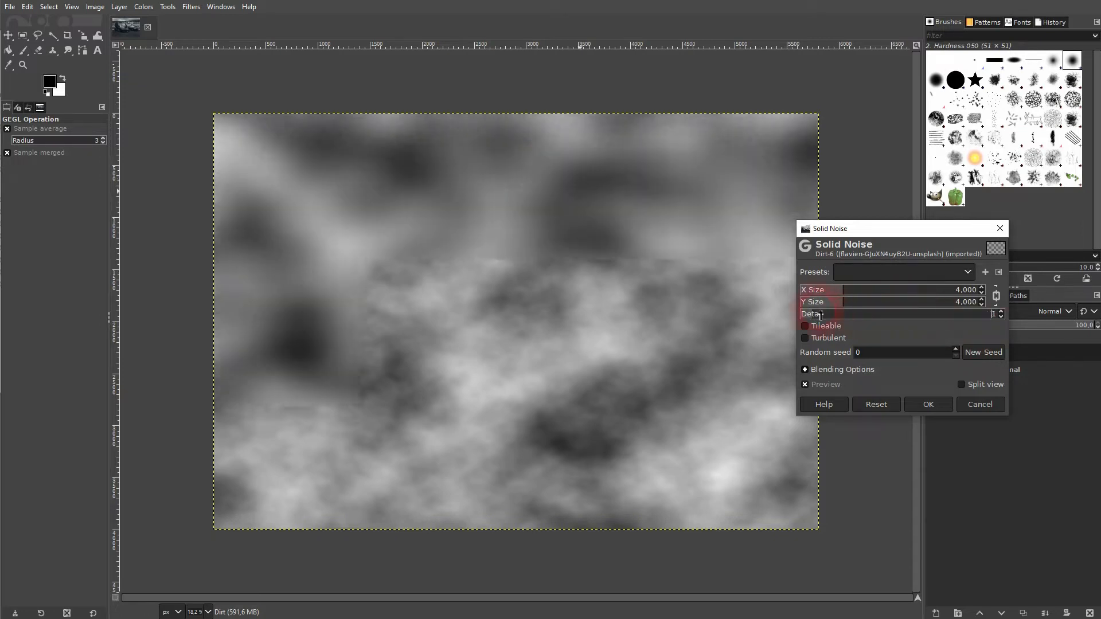
pyautogui.click(808, 313)
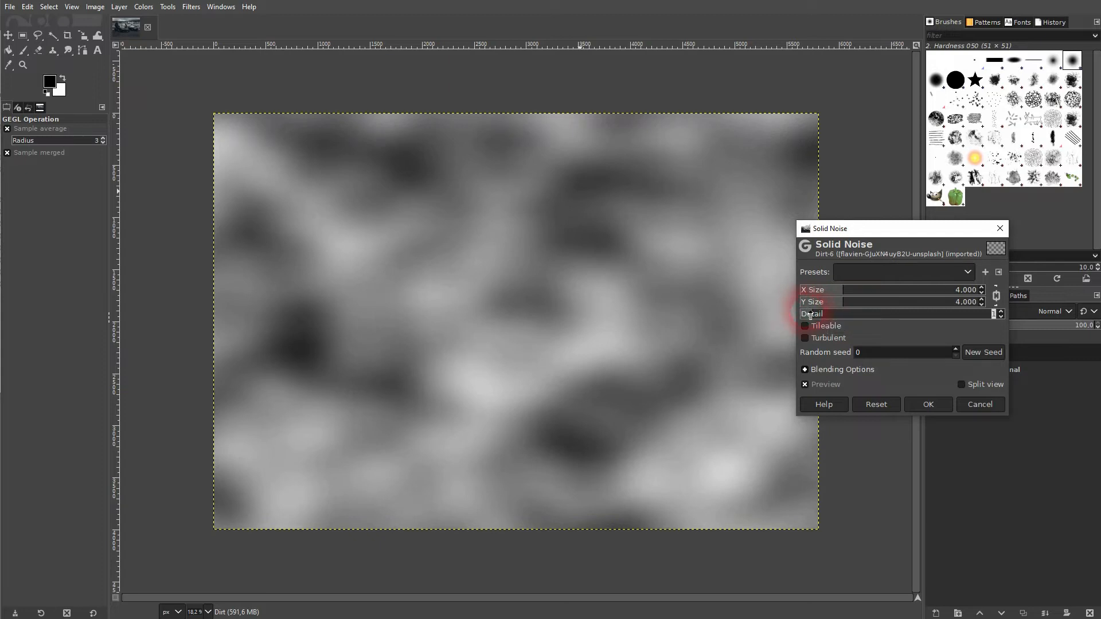
pyautogui.write('0')
pyautogui.click(851, 313)
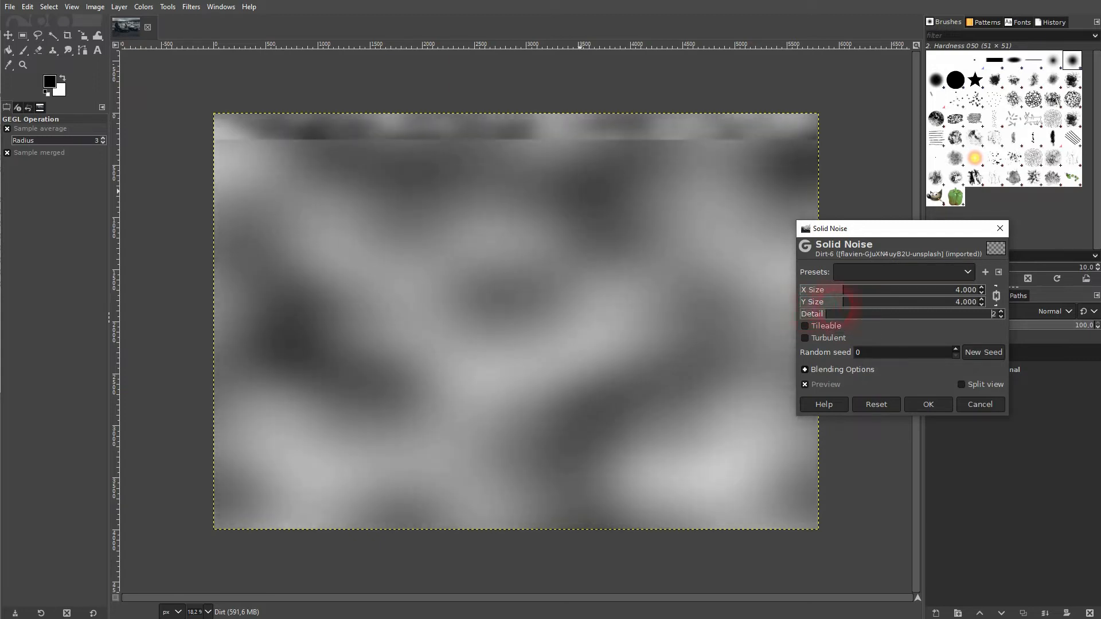
pyautogui.click(846, 315)
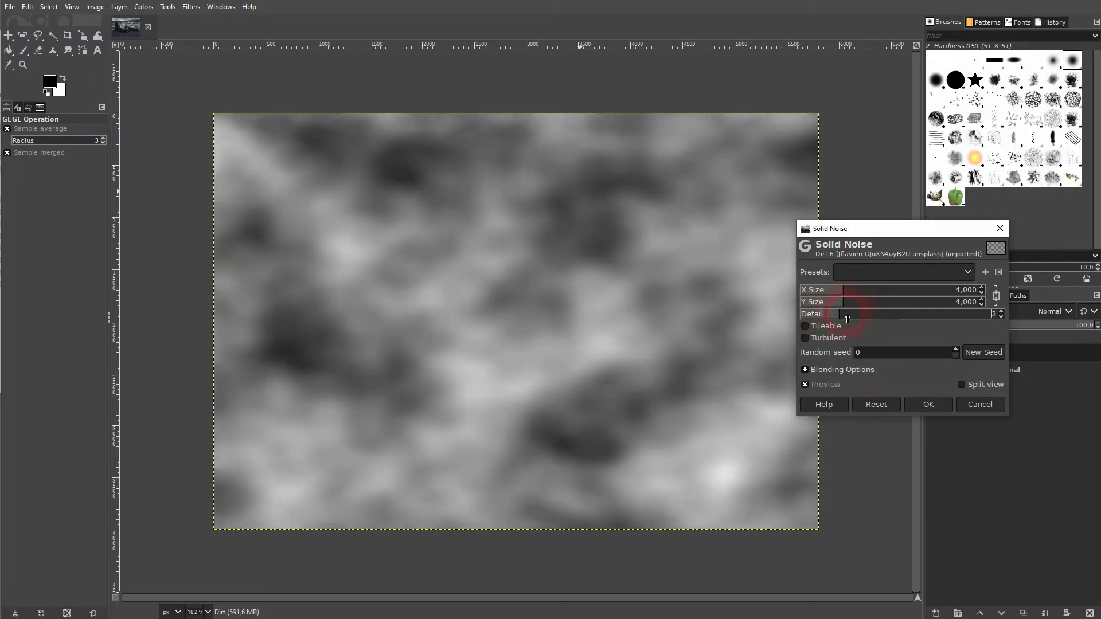
pyautogui.click(857, 314)
# Step: Link the X and Y noise sizes and bring both down from 9.281 to 4.665
pyautogui.moveTo(843, 290); pyautogui.dragTo(904, 290)
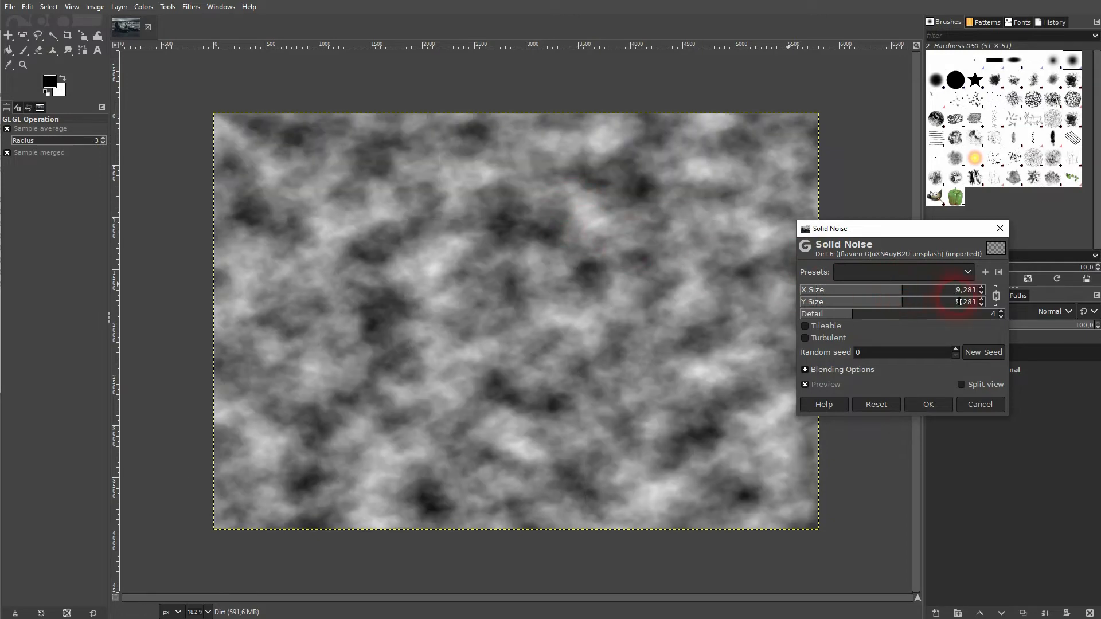
pyautogui.click(995, 298)
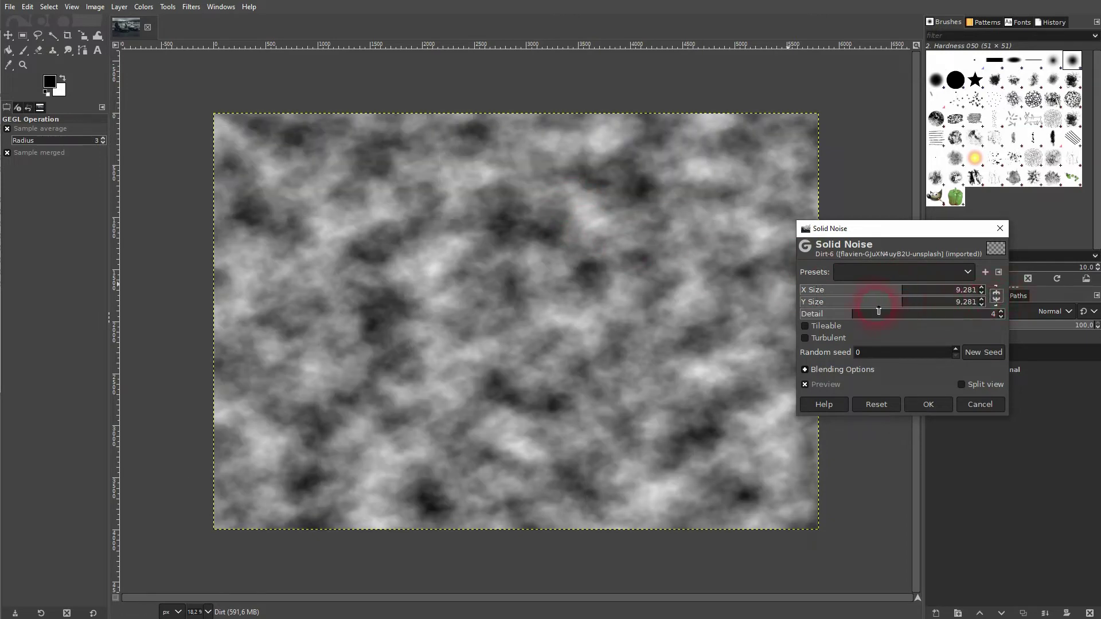
pyautogui.click(846, 291)
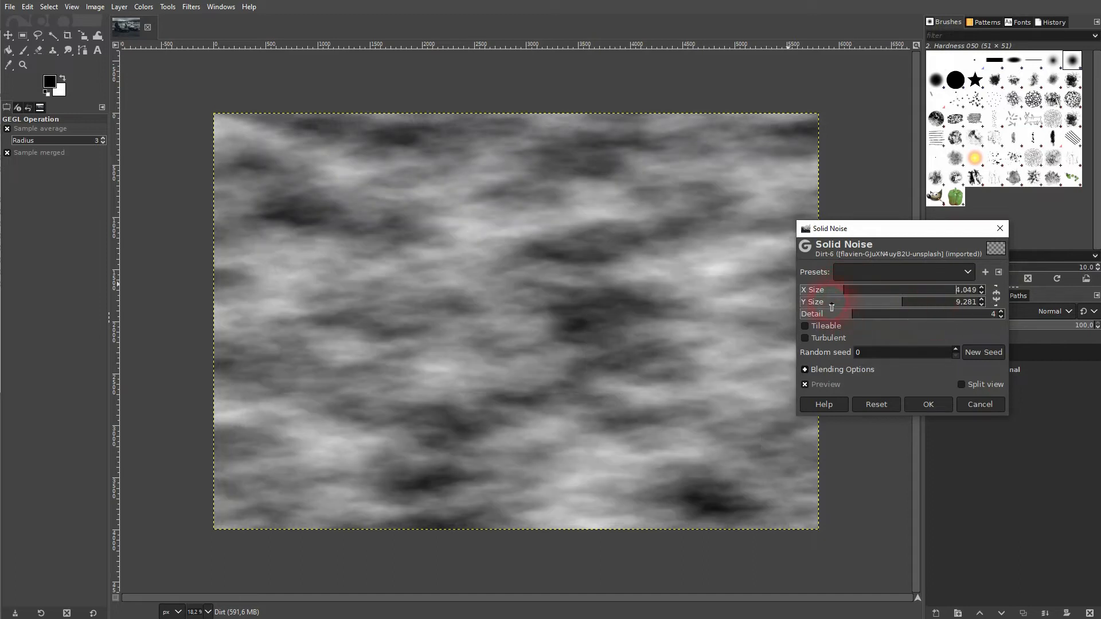
pyautogui.click(844, 301)
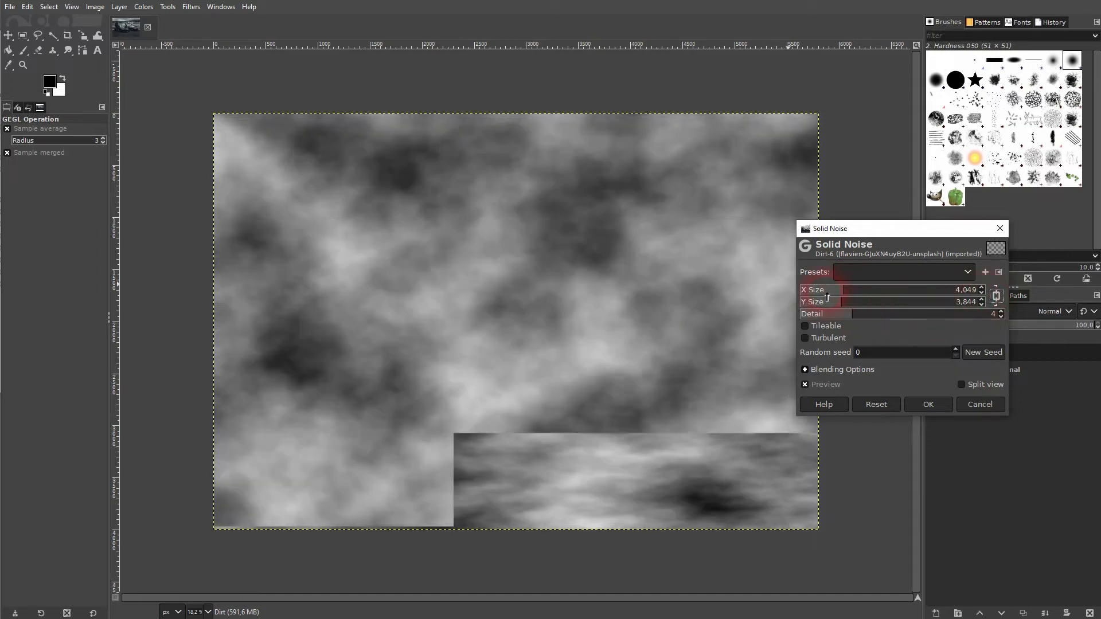
pyautogui.click(867, 290)
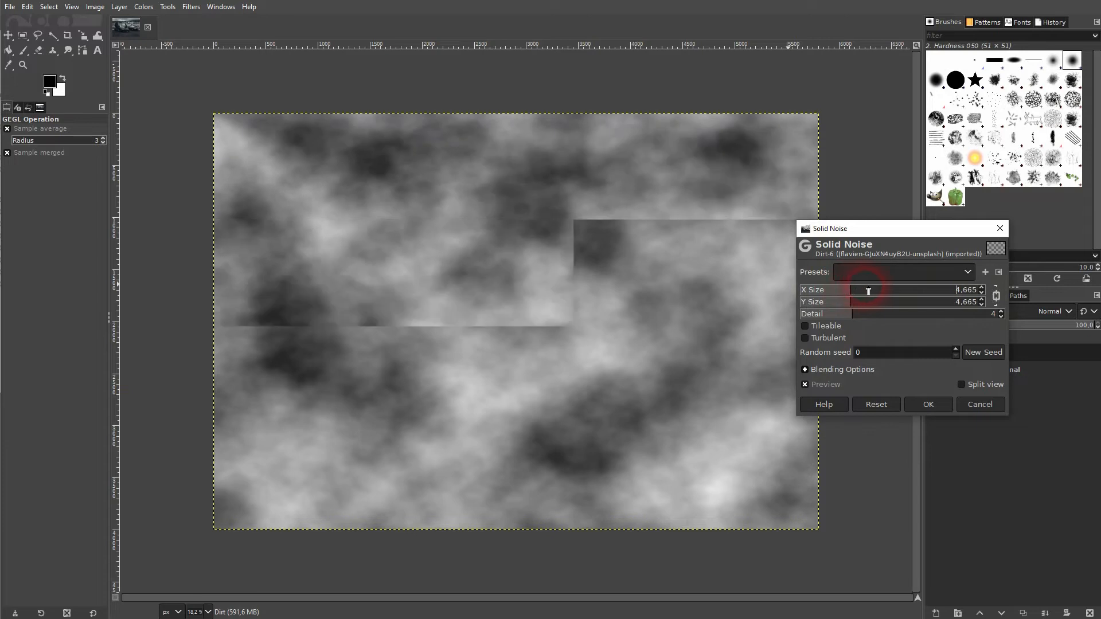
# Step: Leave Tileable and Turbulent off, generate a new random seed, and apply the noise to Dirt
pyautogui.click(805, 325)
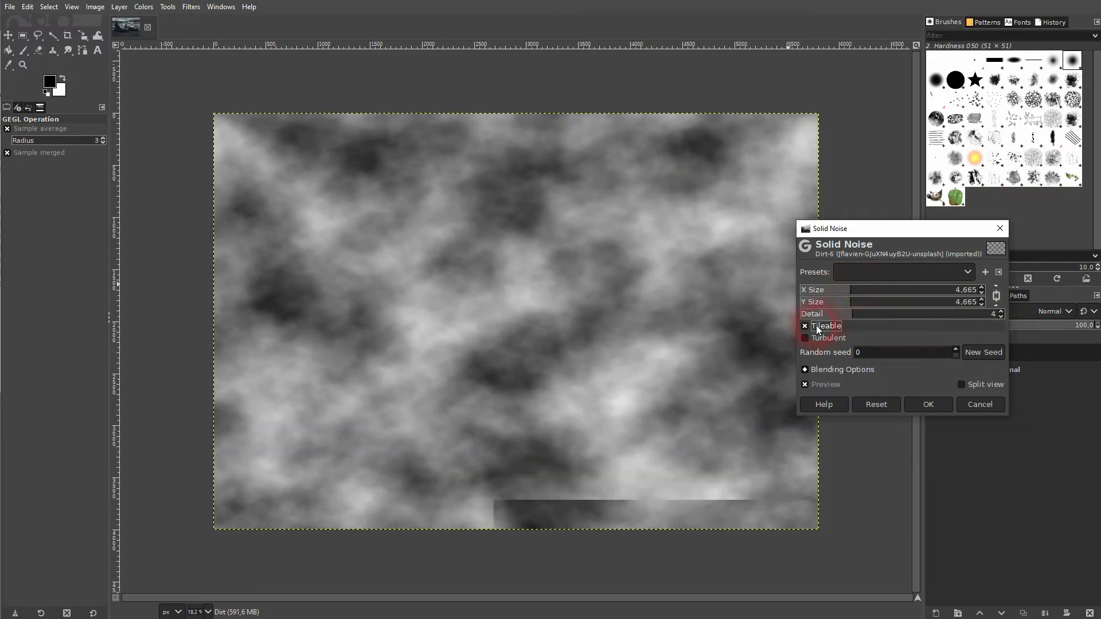
pyautogui.click(816, 325)
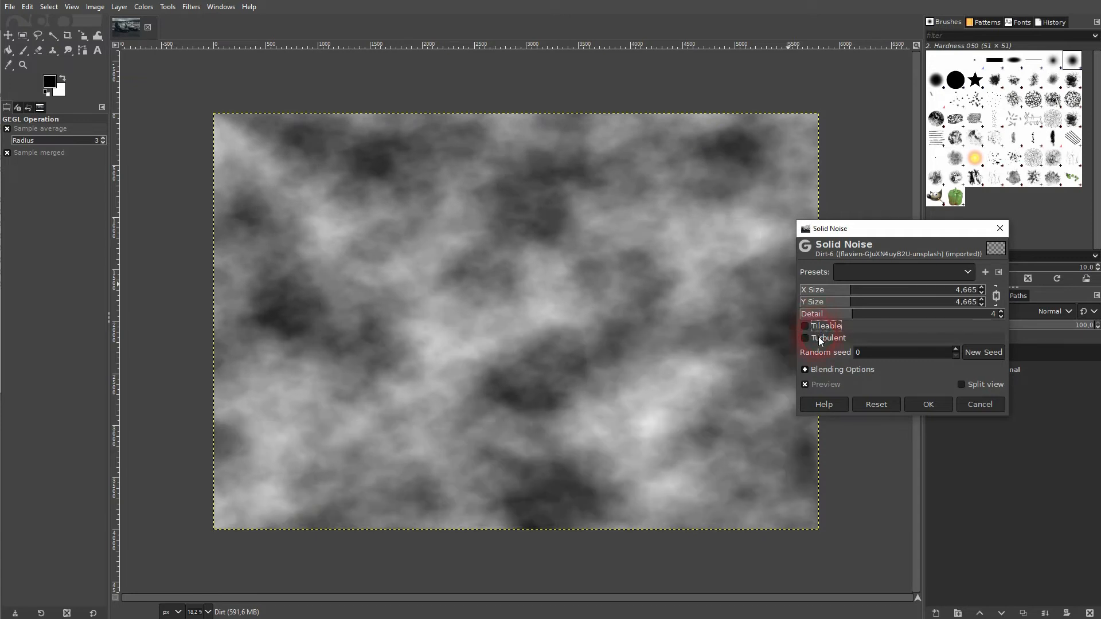
pyautogui.click(818, 336)
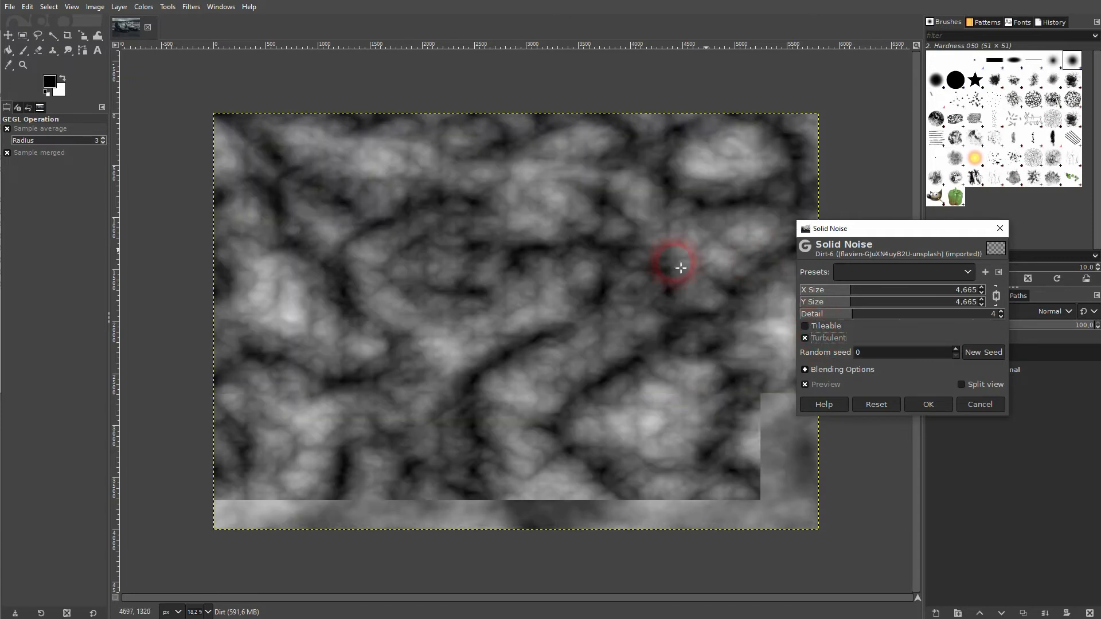
pyautogui.click(828, 337)
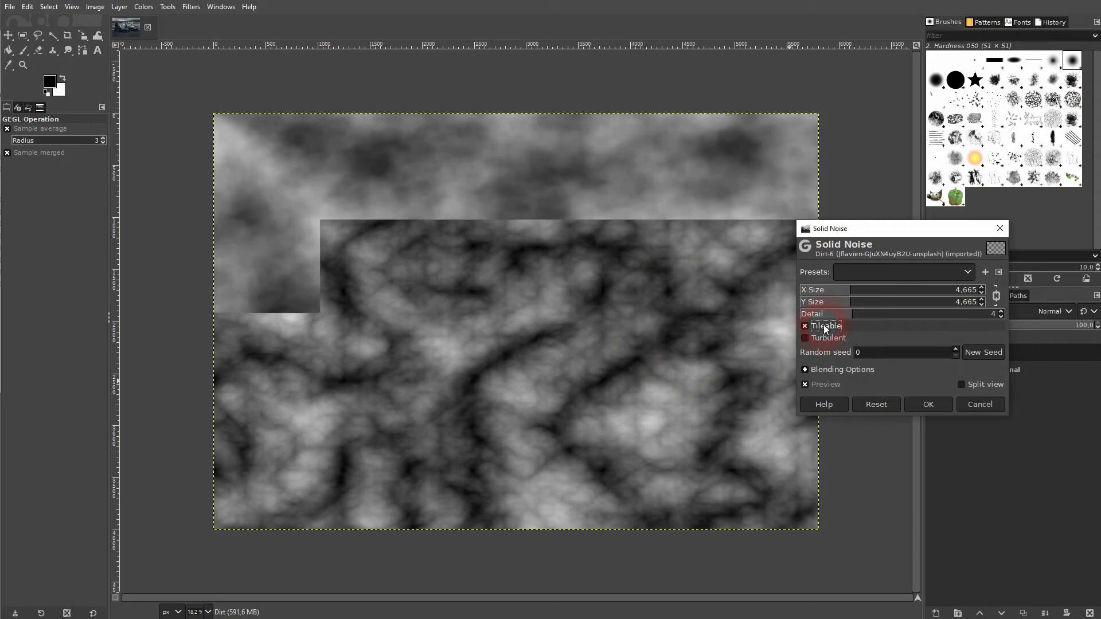
pyautogui.click(956, 352)
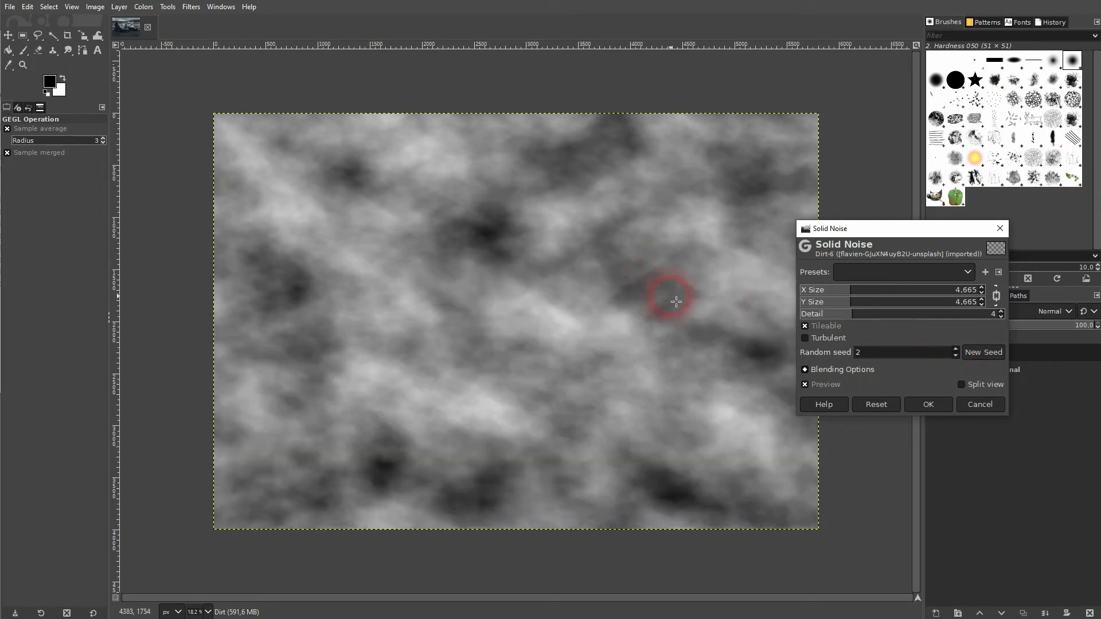
pyautogui.click(928, 405)
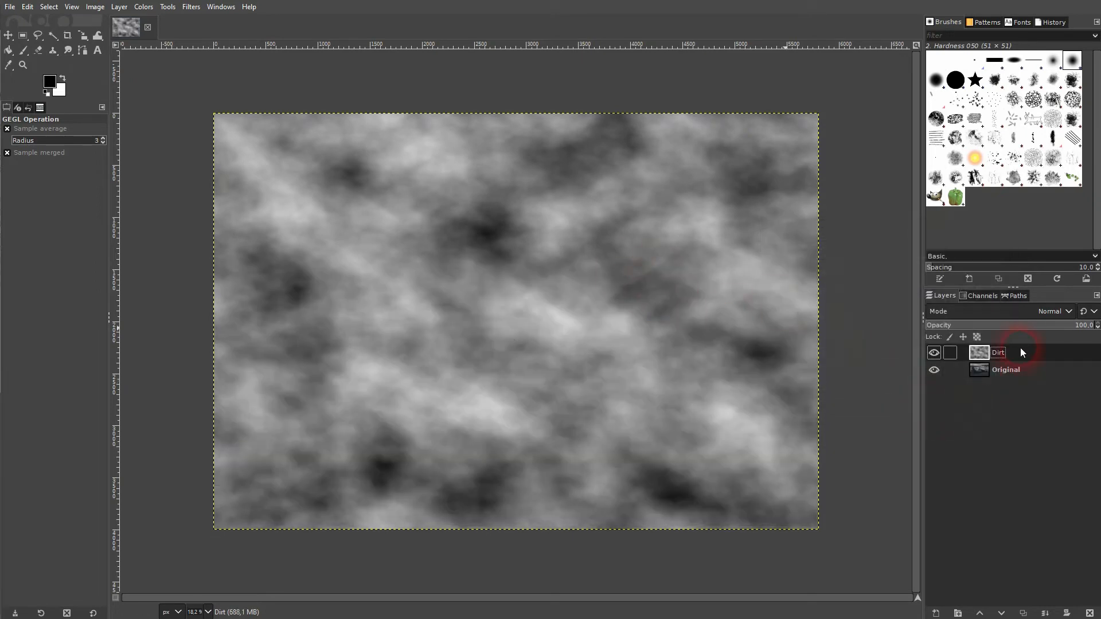
# Step: Set the Dirt layer to Multiply mode at about 31.9% opacity after comparing it hidden
pyautogui.click(934, 353)
pyautogui.click(1047, 312)
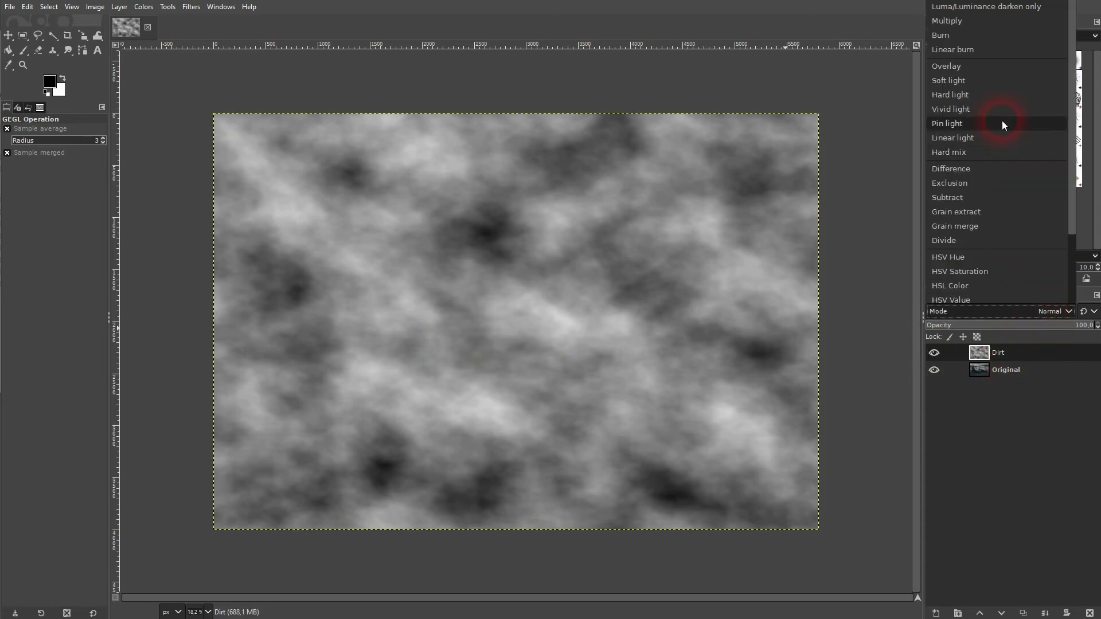
pyautogui.click(966, 16)
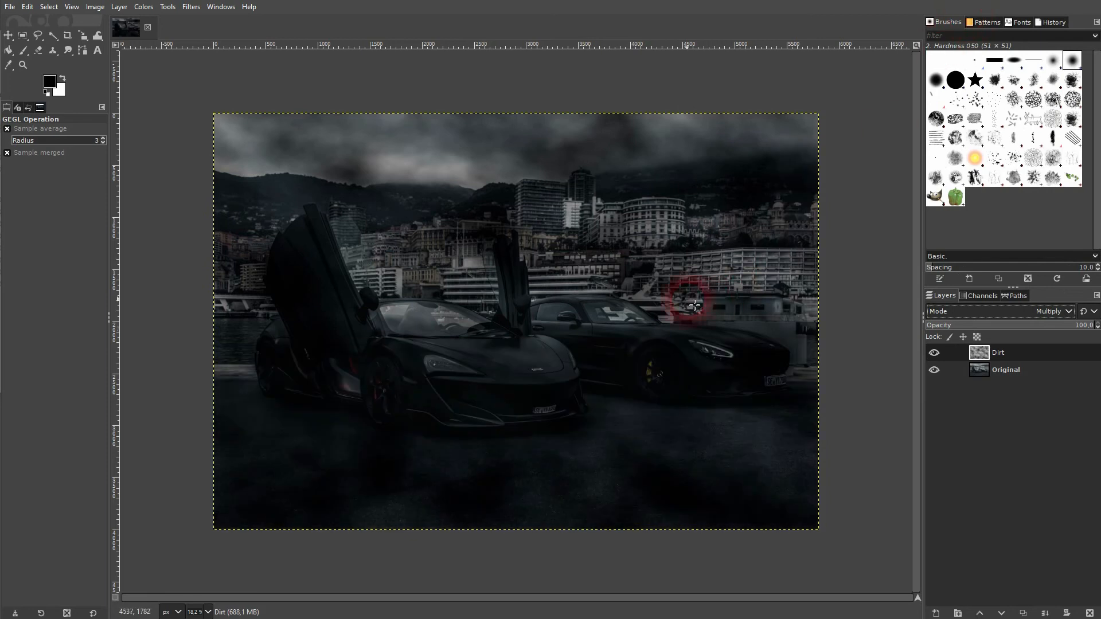
pyautogui.click(949, 326)
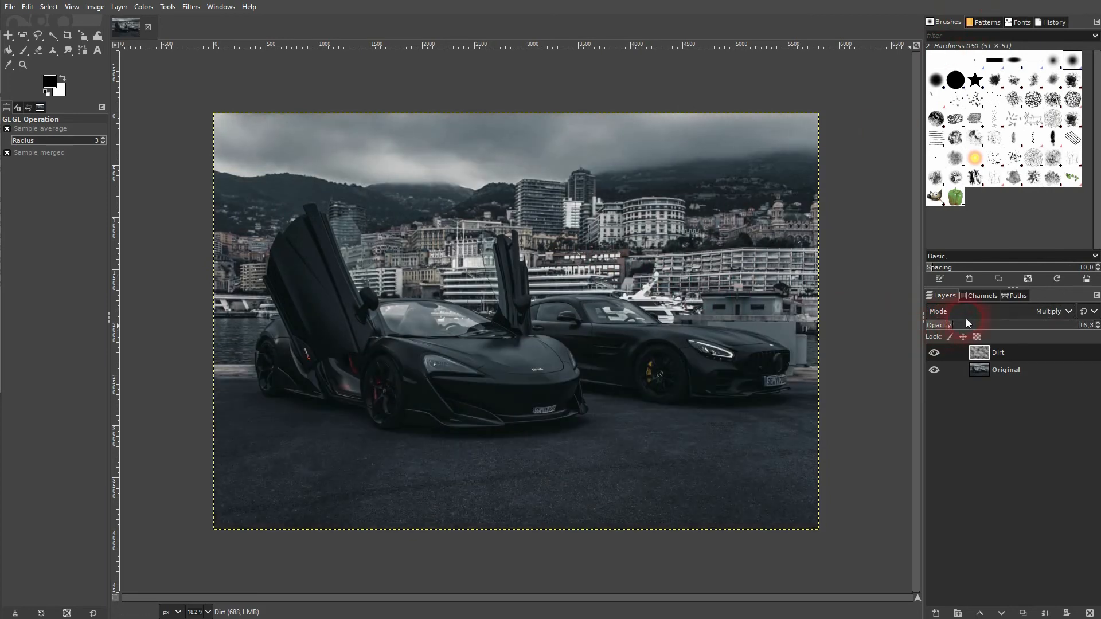
pyautogui.moveTo(953, 325); pyautogui.dragTo(980, 327)
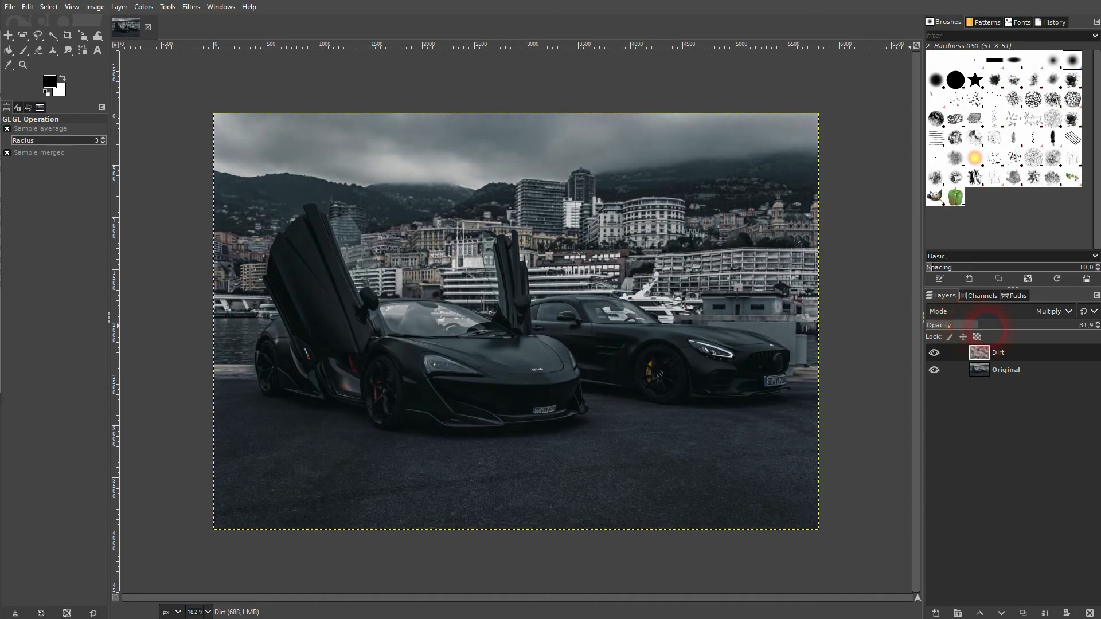
# Step: Change the Dirt layer to Screen mode and drop its opacity to a faint haze near 5%
pyautogui.click(1044, 313)
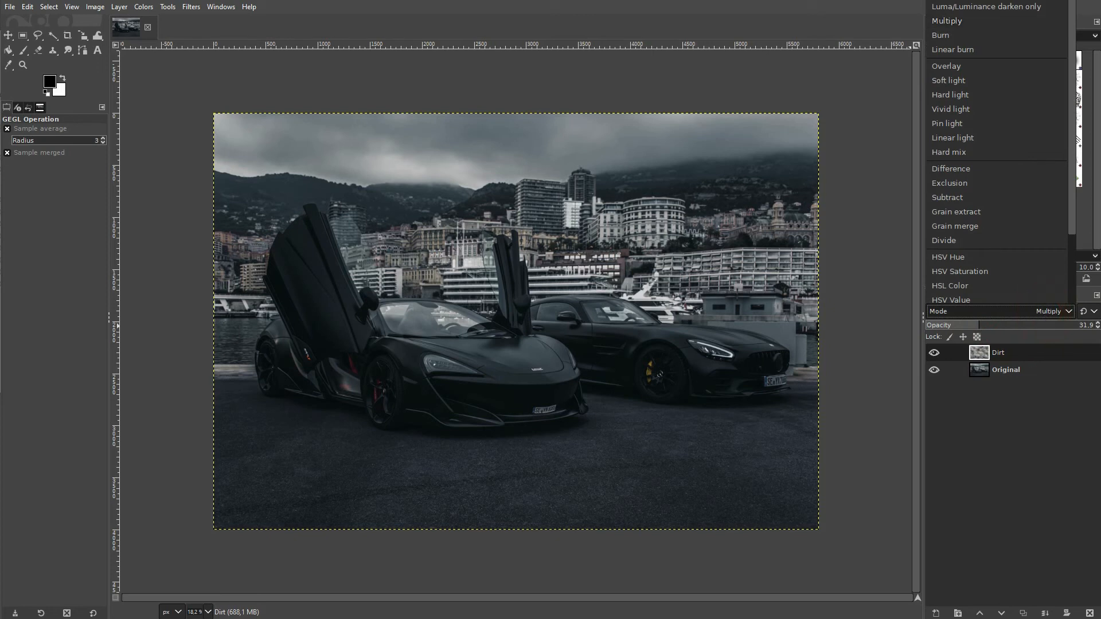
pyautogui.click(979, 7)
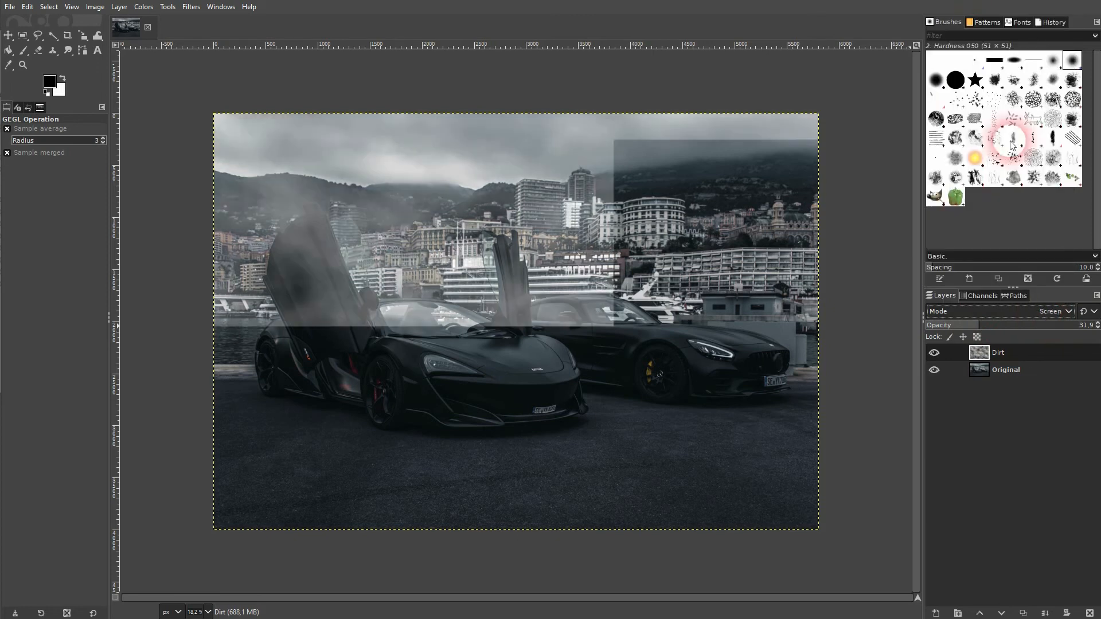
pyautogui.click(940, 325)
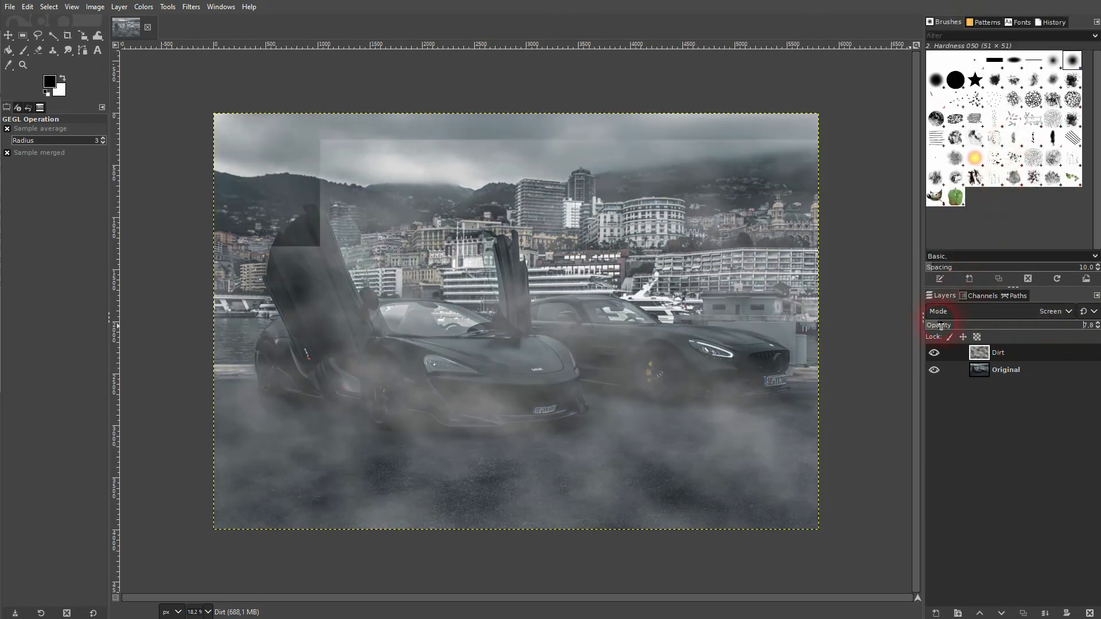